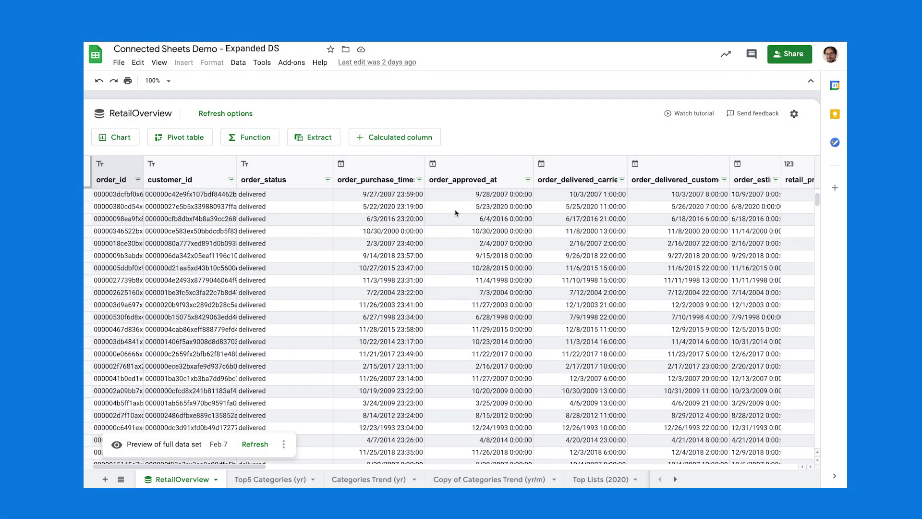
Scroll down through the RetailOverview order data preview rows.
scroll(456, 213, "down", 5)
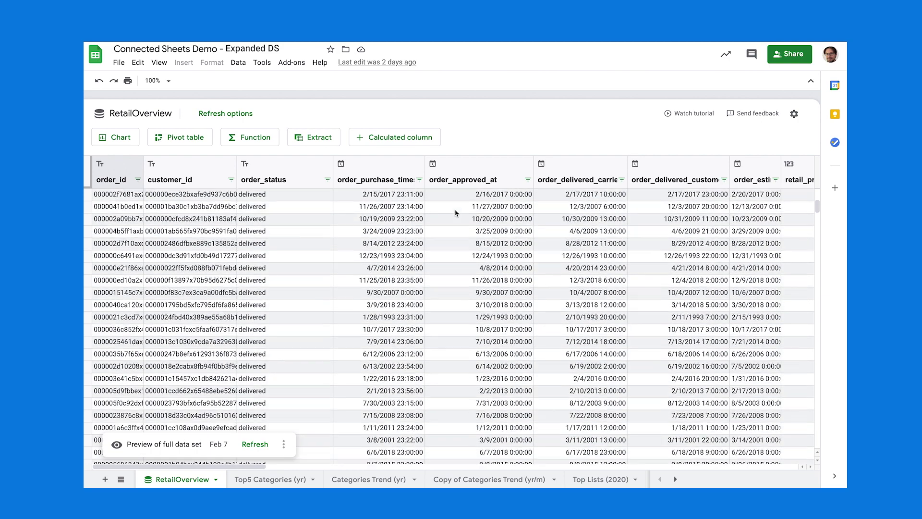
scroll(456, 213, "down", 7)
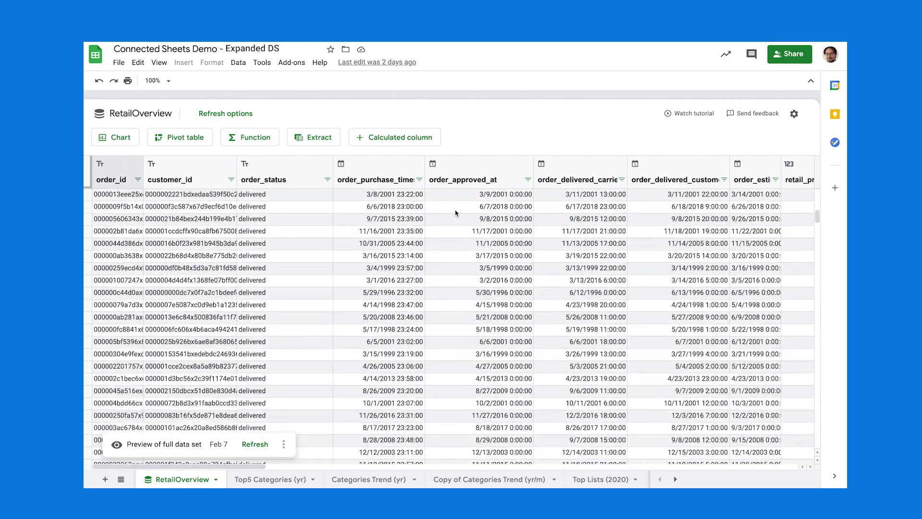
scroll(455, 212, "down", 10)
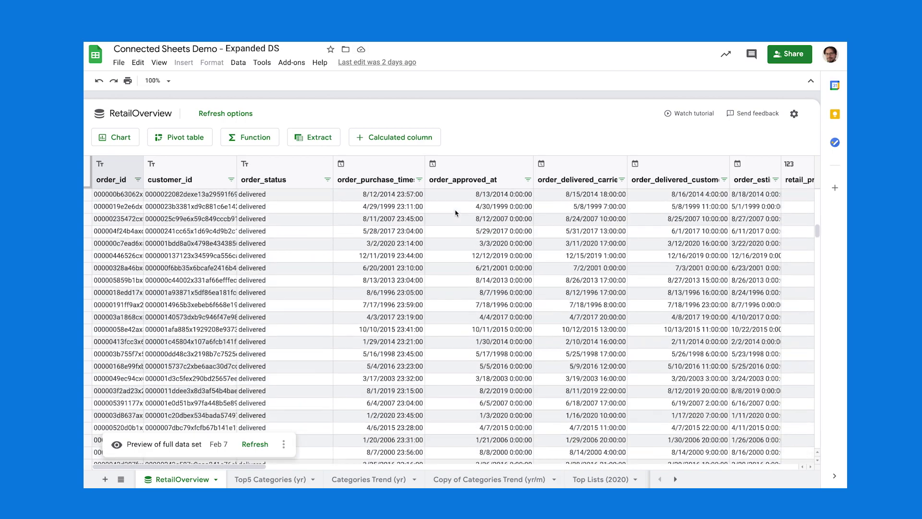
scroll(455, 213, "down", 10)
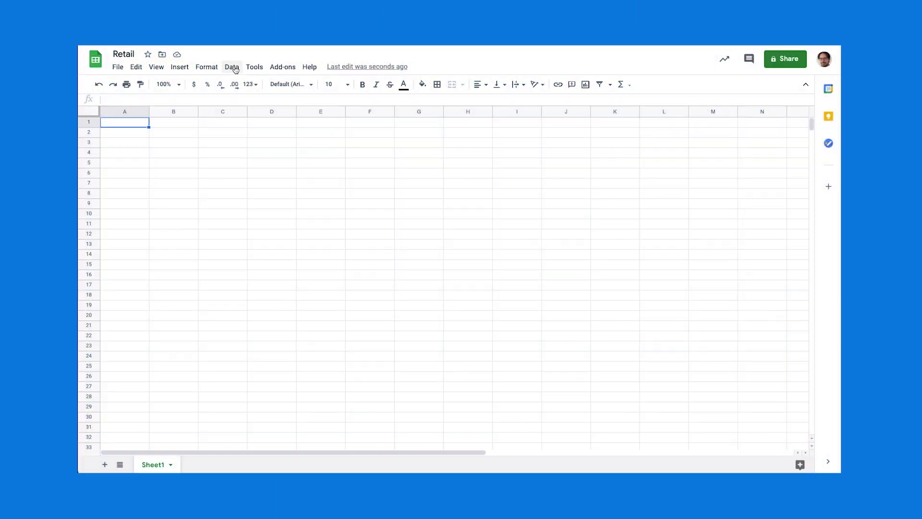
Connect the RetailOverview table from Connected-Sheets-Demo's Expanded DS dataset via BigQuery, showing 100M rows, 33 columns.
left_click(232, 67)
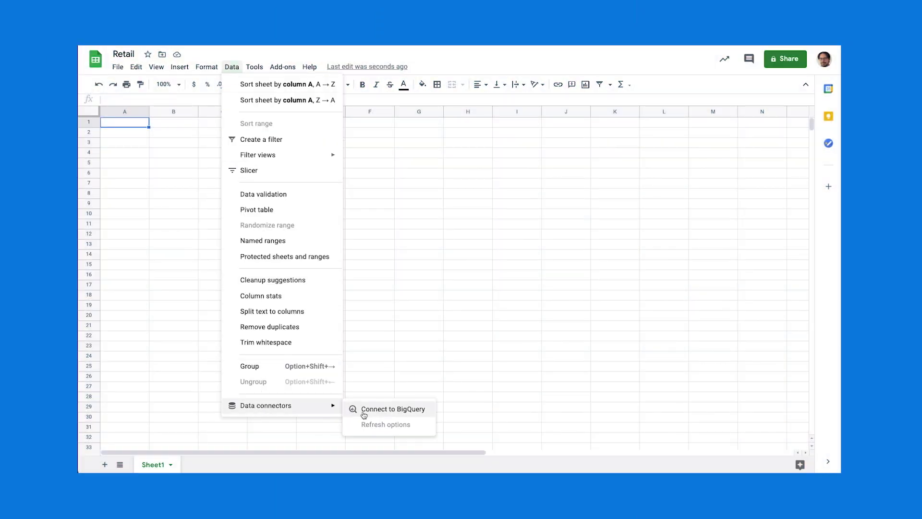
left_click(380, 409)
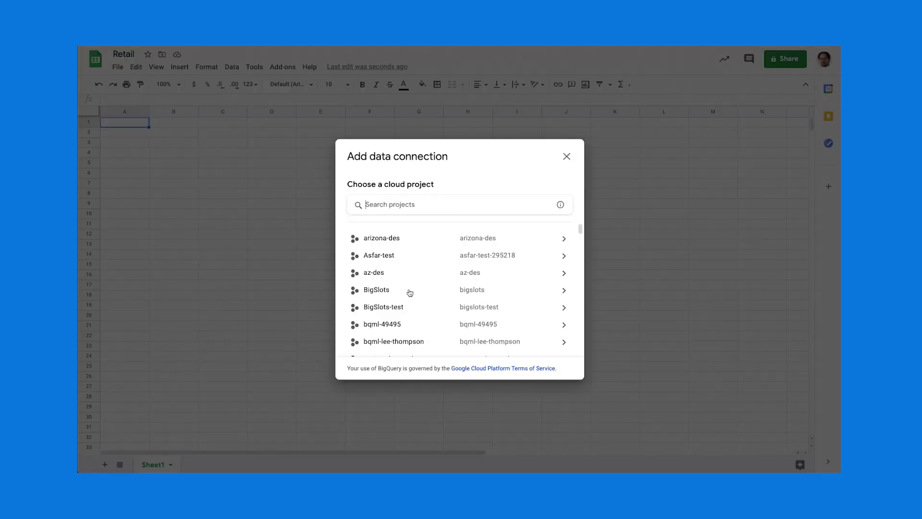
left_click(426, 201)
type("Conn")
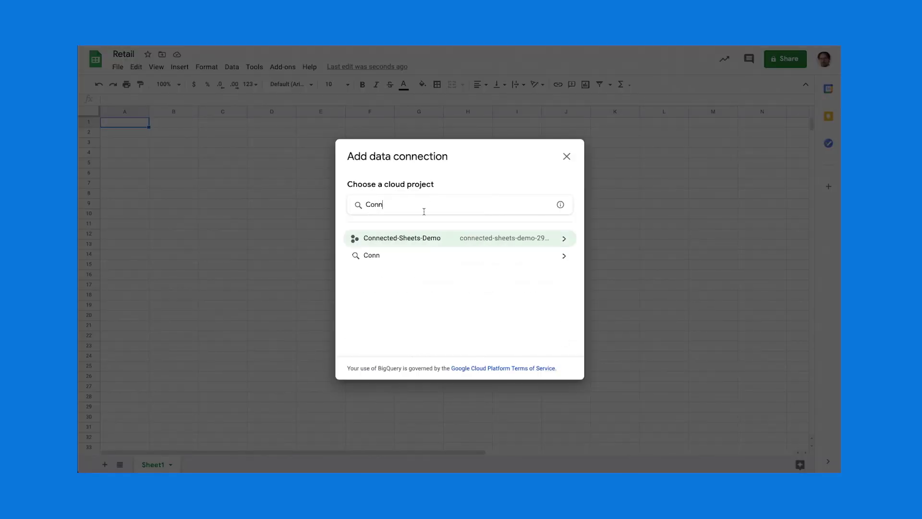
left_click(416, 237)
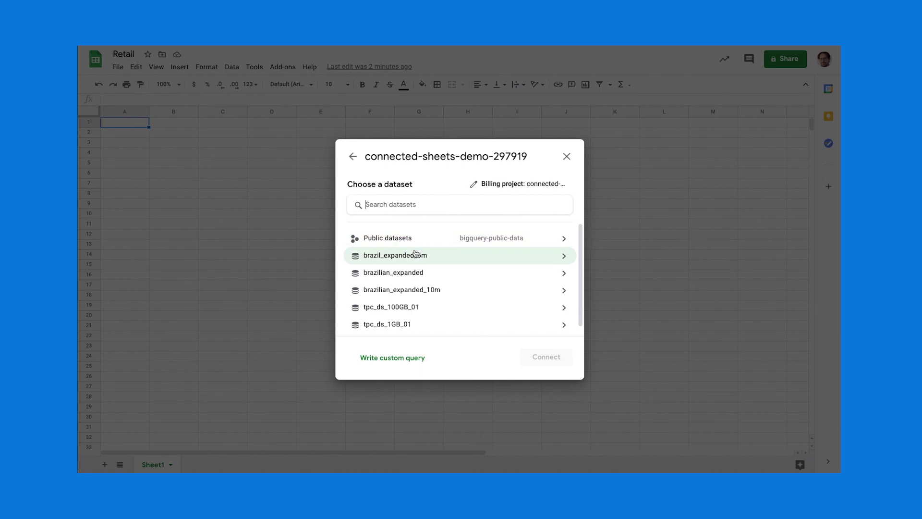
left_click(417, 272)
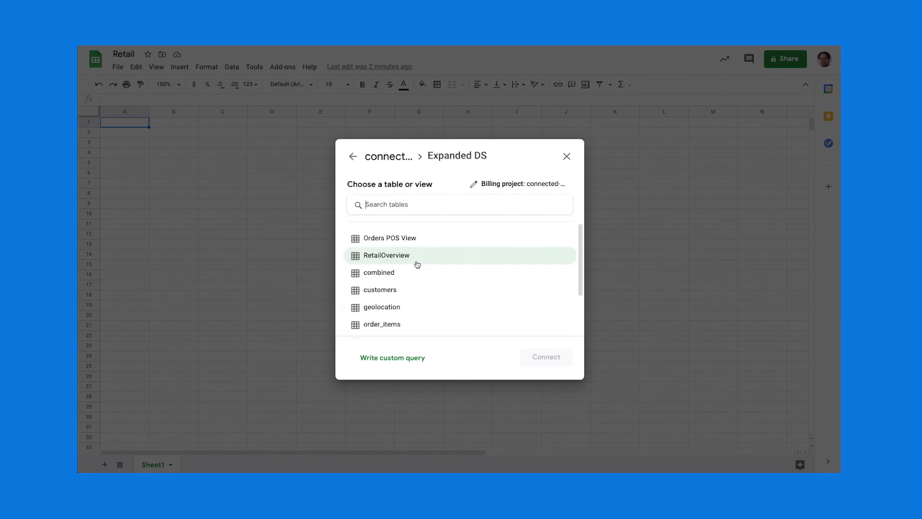
left_click(409, 256)
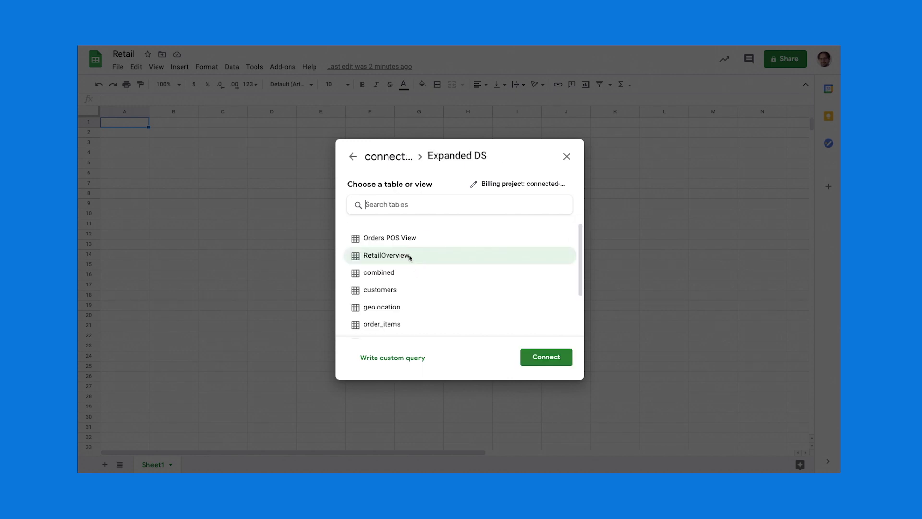
left_click(548, 357)
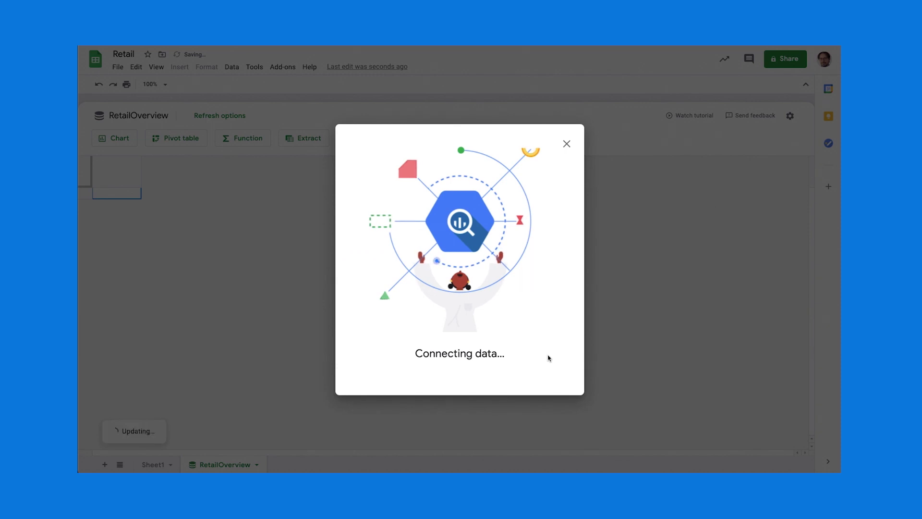
left_click_drag(421, 280, 475, 277)
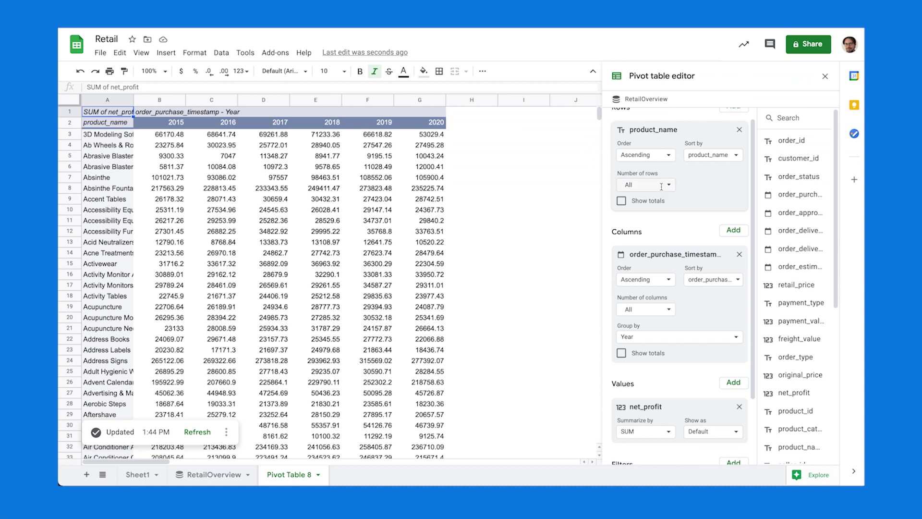
Limit pivot rows to 10 products, sorted descending by SUM of net_profit, and apply.
left_click(671, 184)
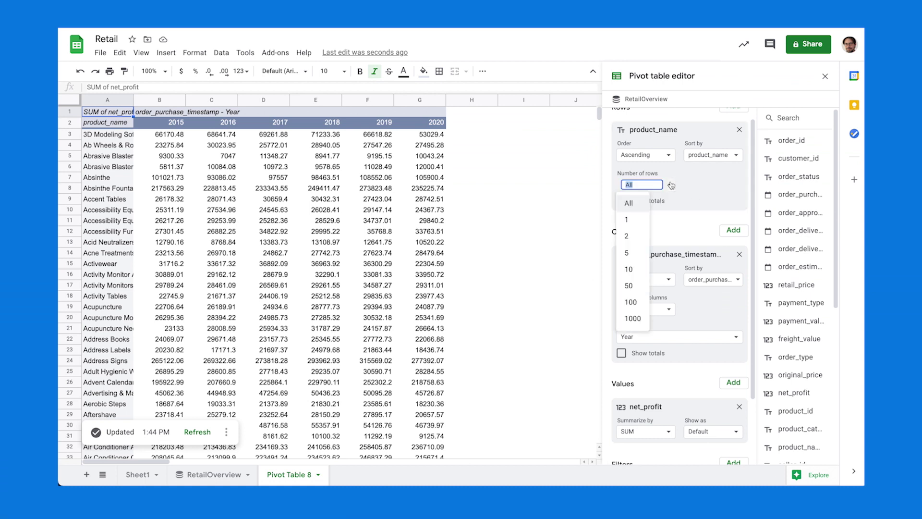
left_click(638, 263)
left_click(713, 155)
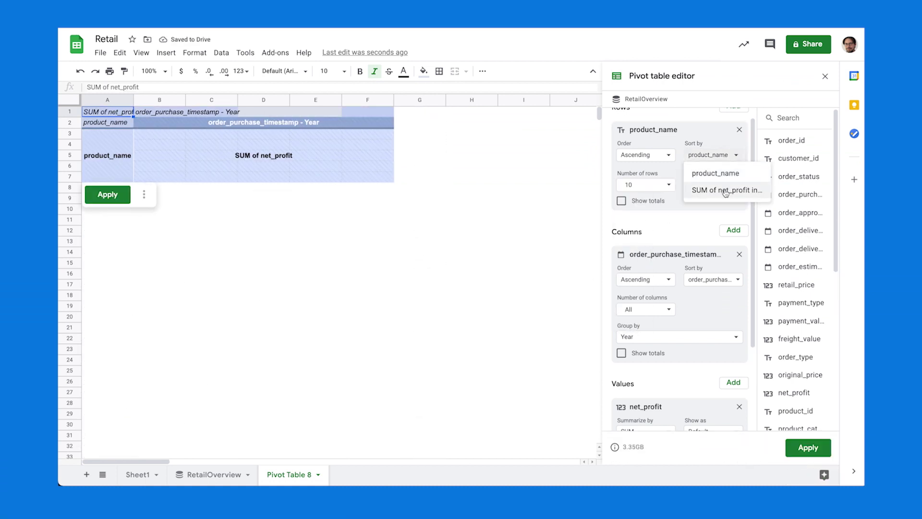
left_click(723, 189)
left_click(661, 156)
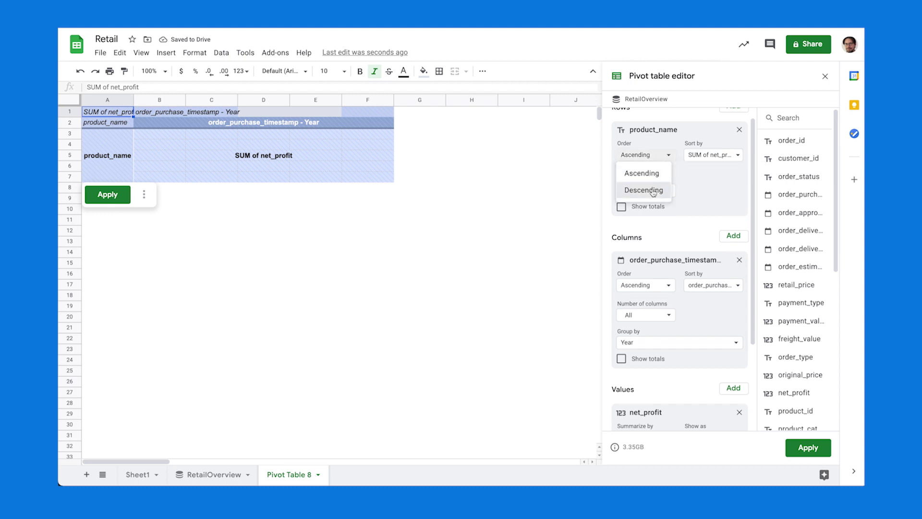
left_click(653, 190)
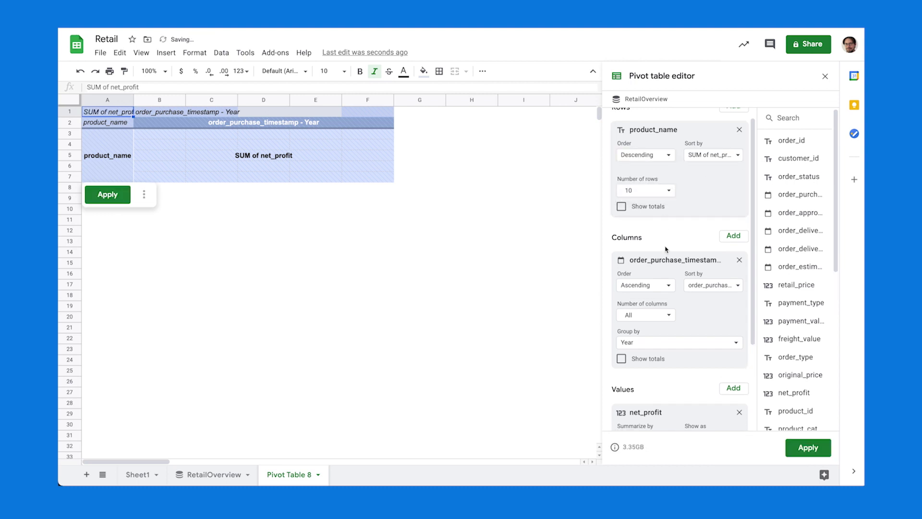
left_click(109, 194)
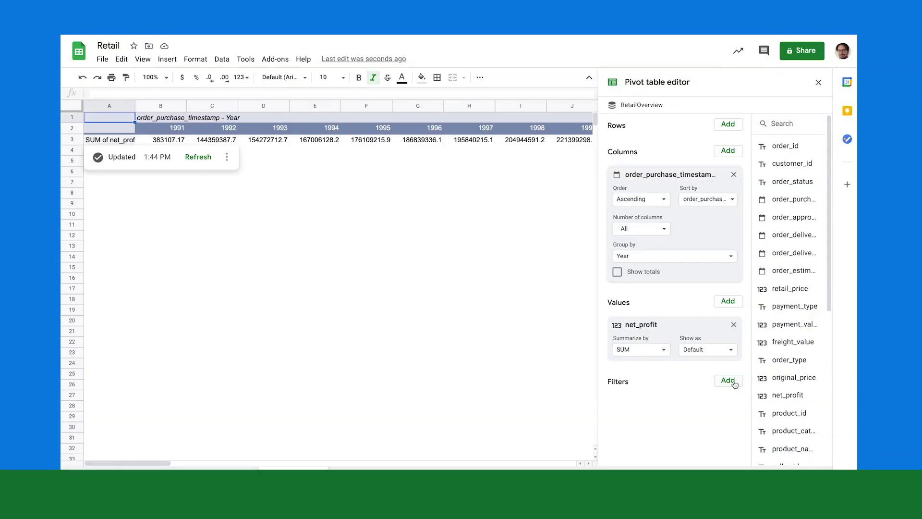
Add an order_purchase_timestamp filter keeping dates after the exact date 2015-1-1.
left_click(728, 381)
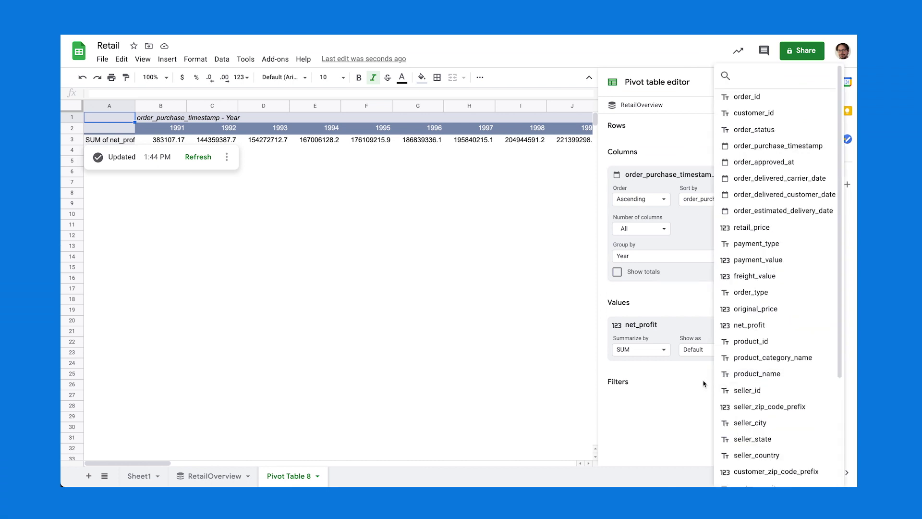
left_click(766, 150)
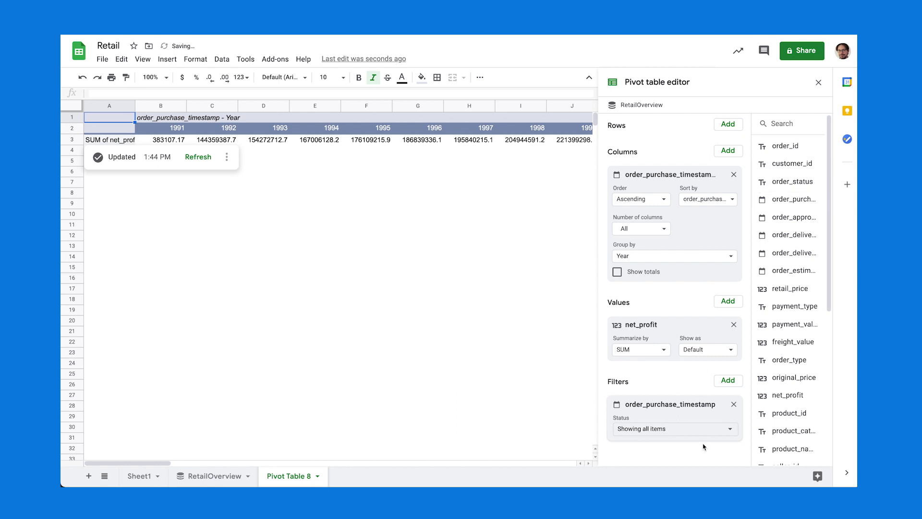
left_click(702, 429)
left_click(709, 439)
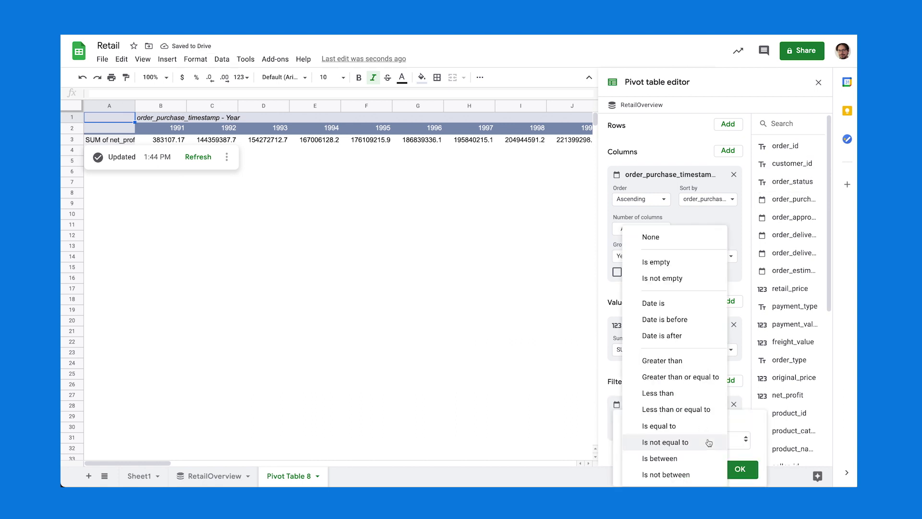
left_click(684, 336)
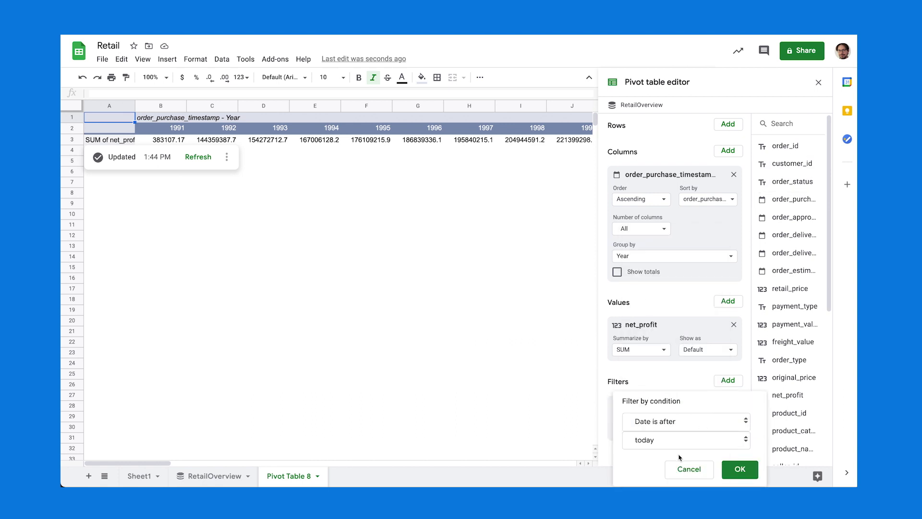
left_click(696, 447)
left_click(672, 473)
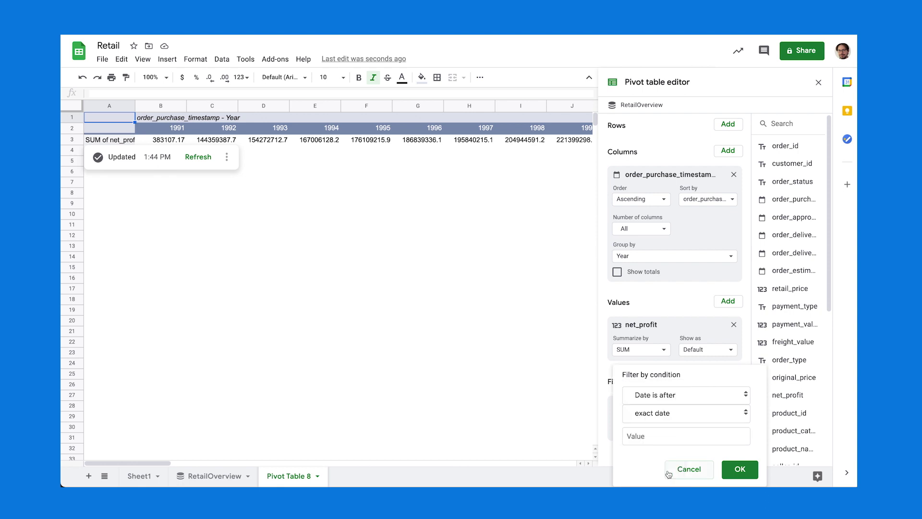
left_click(669, 434)
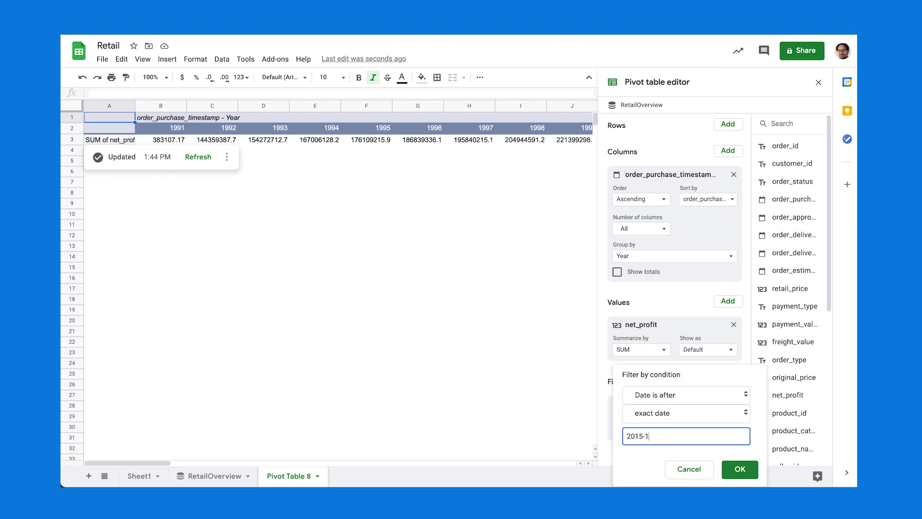
left_click(742, 469)
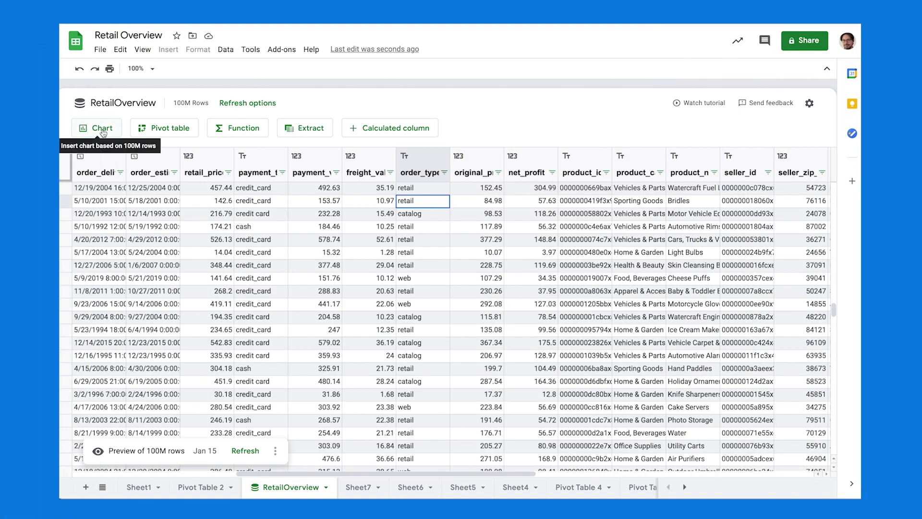
Create a line chart on a new sheet: order_purchase_timestamp grouped by year versus net_profit.
left_click(102, 129)
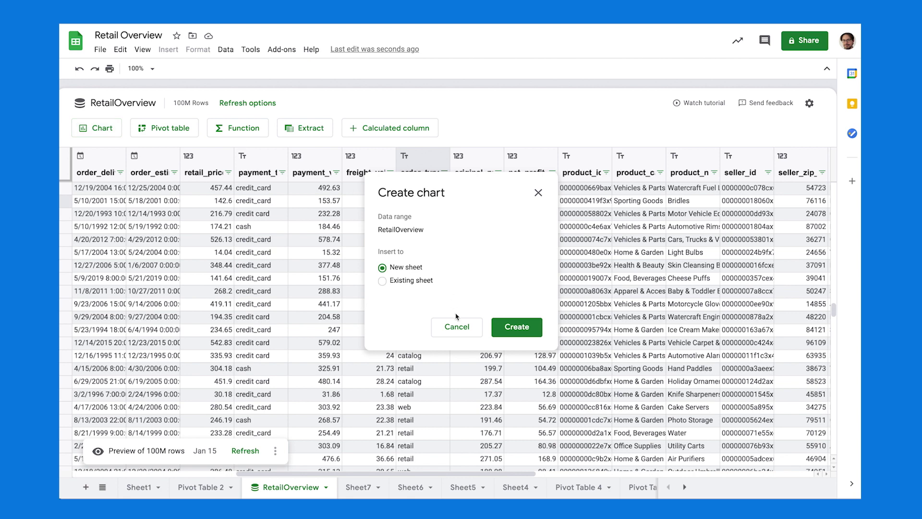
left_click(512, 326)
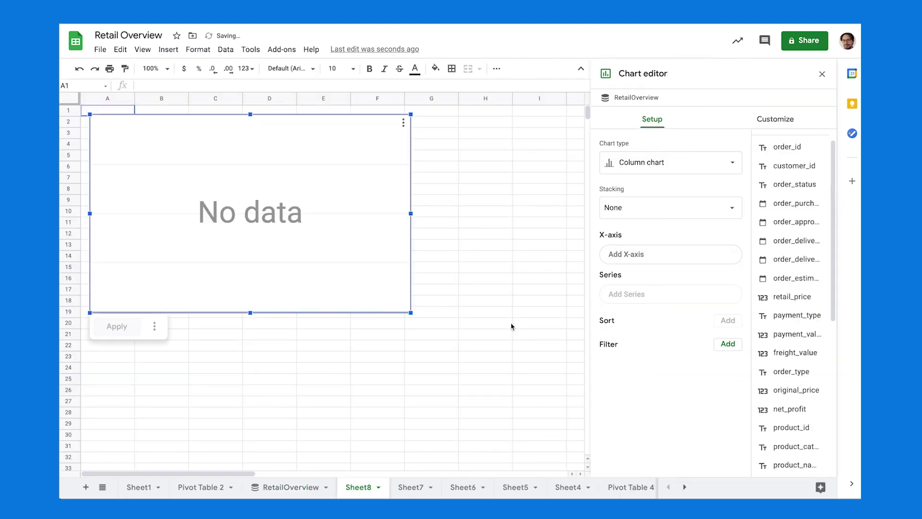
left_click(691, 165)
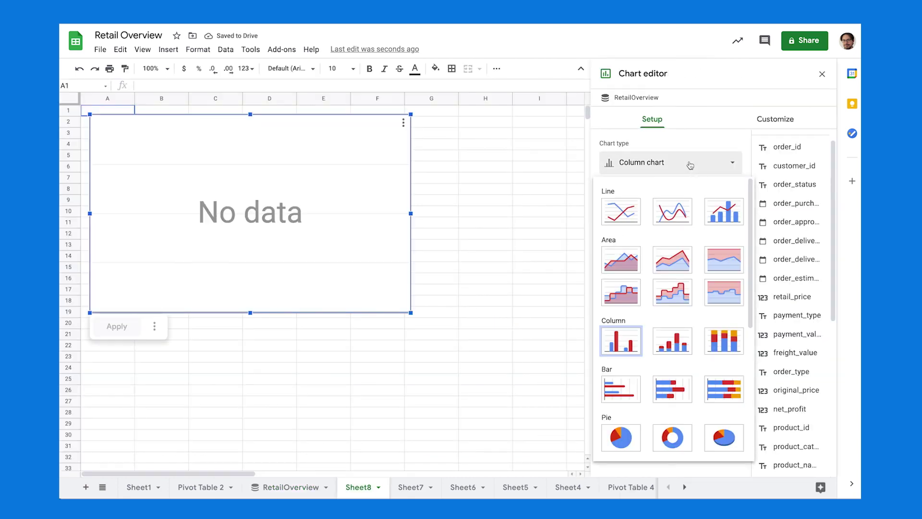
left_click(618, 217)
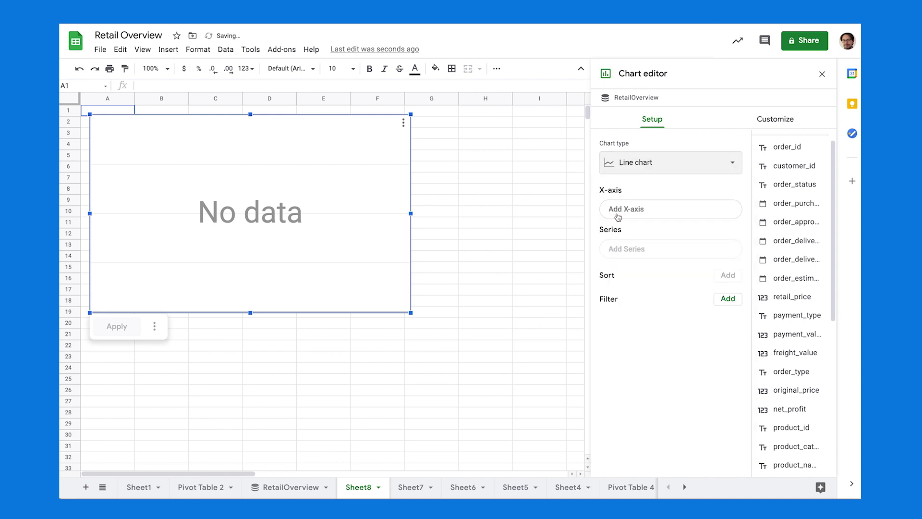
left_click(706, 209)
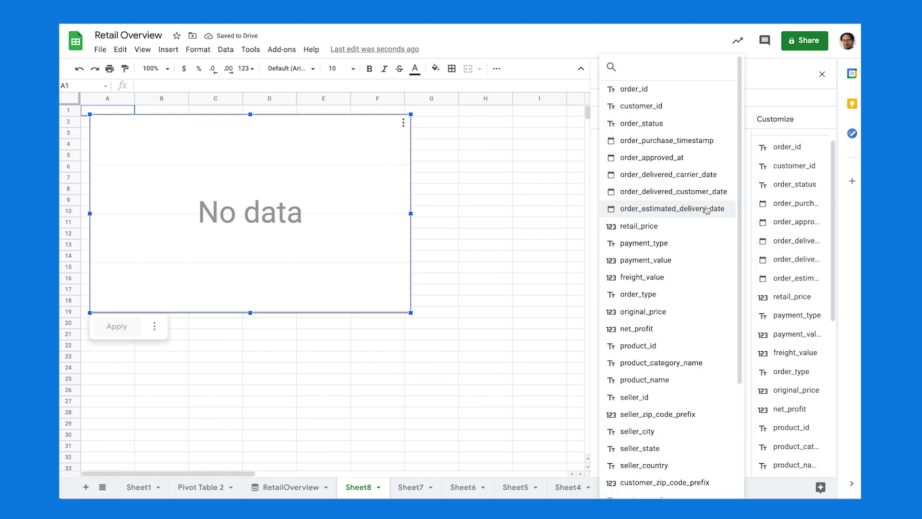
left_click(664, 140)
left_click(605, 233)
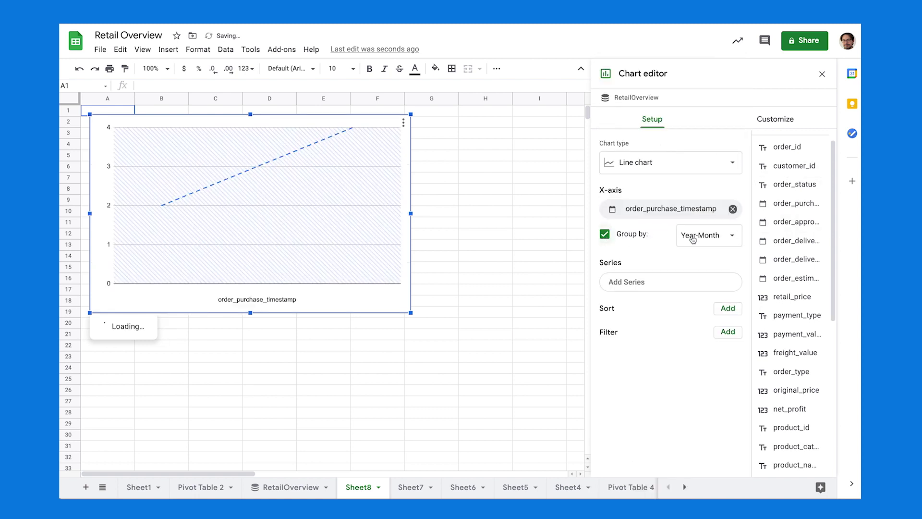
left_click(691, 238)
left_click(715, 229)
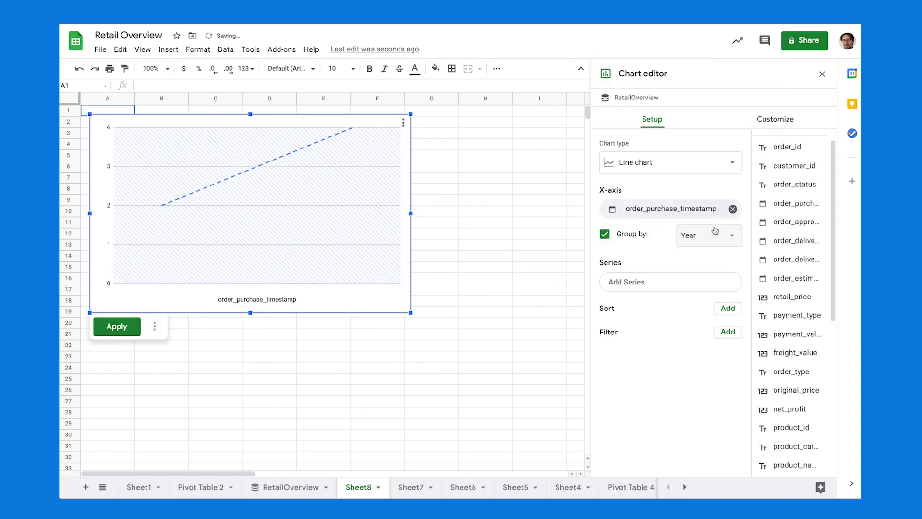
left_click(686, 285)
left_click(672, 328)
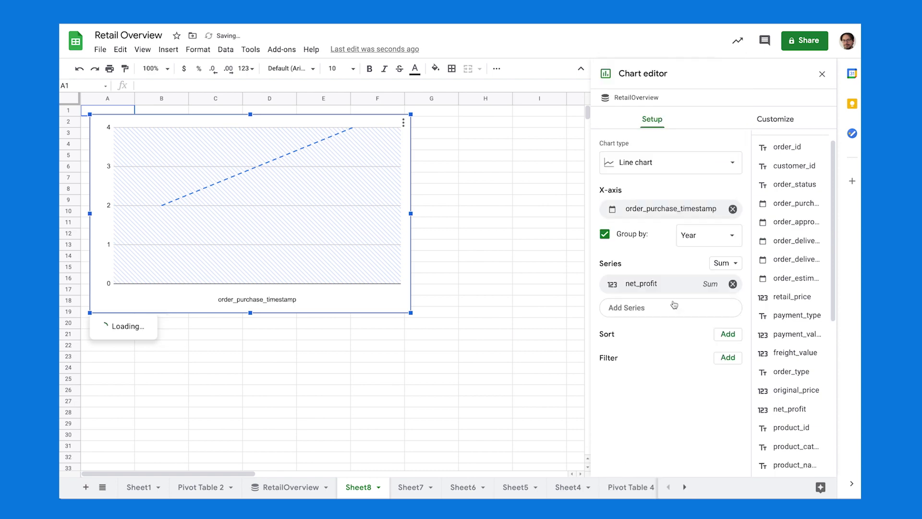
Filter the chart to order_purchase_timestamp dates after exact date 2000-01-01.
left_click(726, 358)
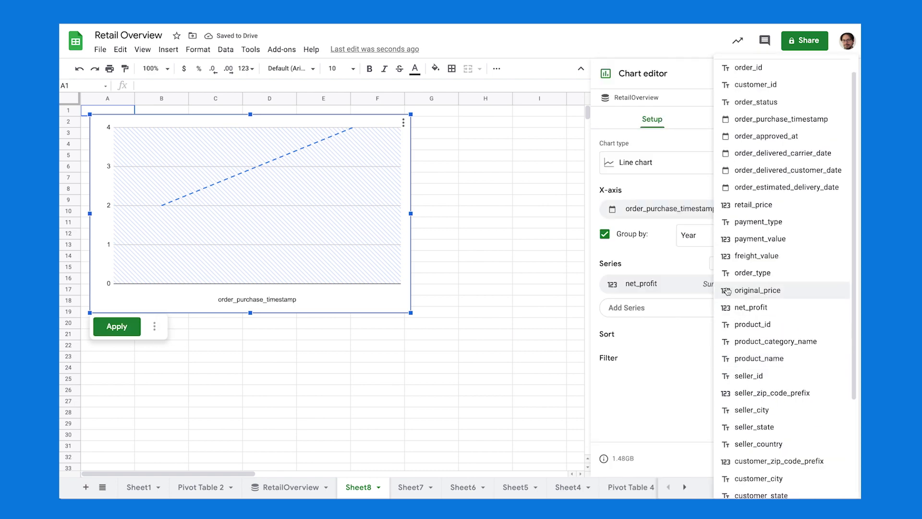
left_click(761, 119)
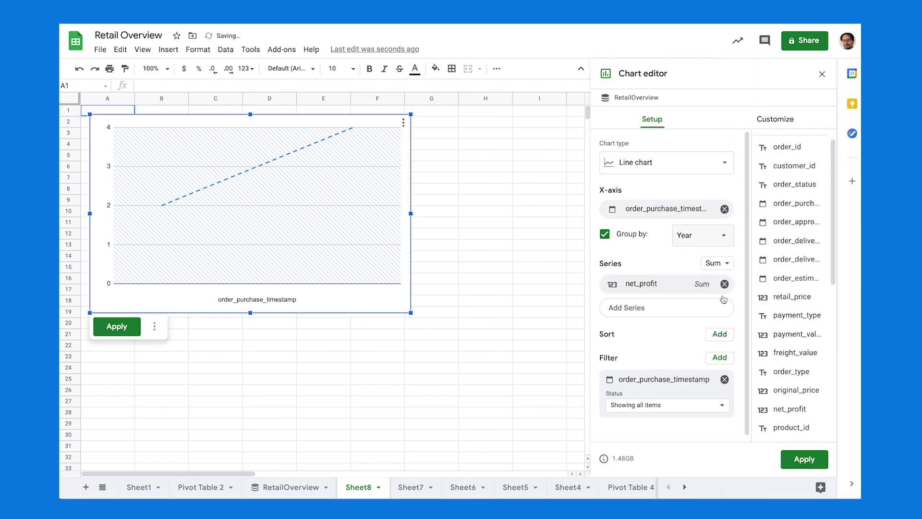
left_click(670, 402)
left_click(671, 434)
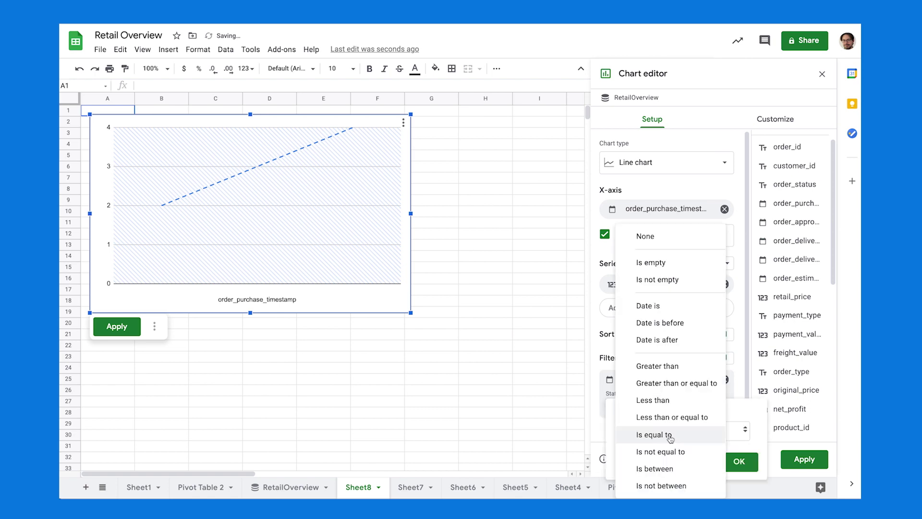
left_click(666, 342)
left_click(682, 449)
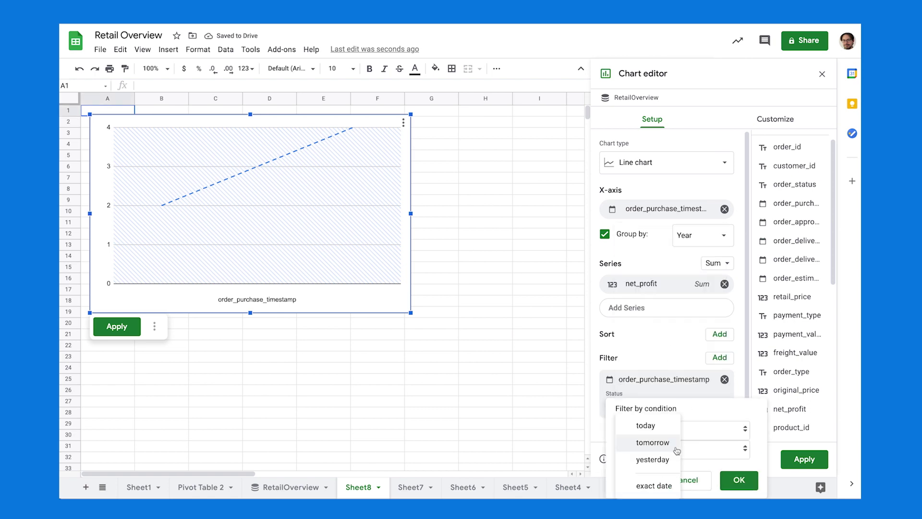
left_click(651, 485)
left_click(656, 446)
type("2000")
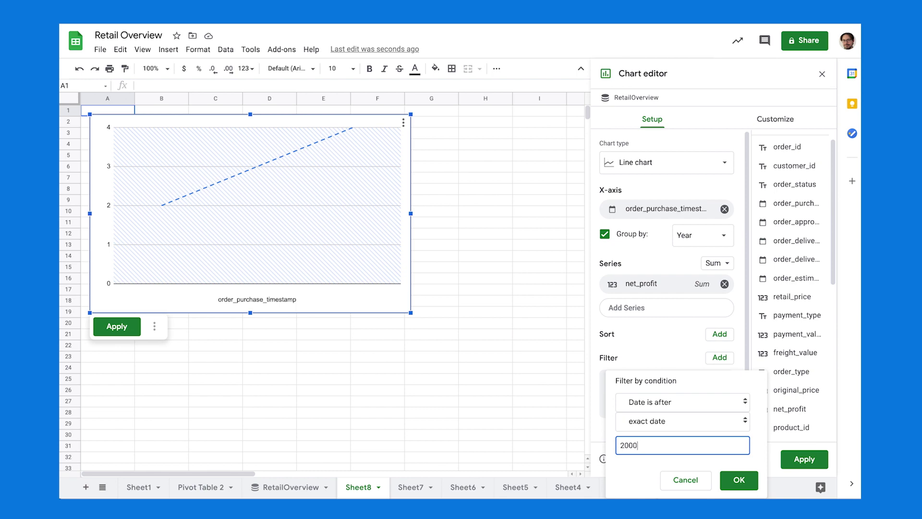
type("-01-0")
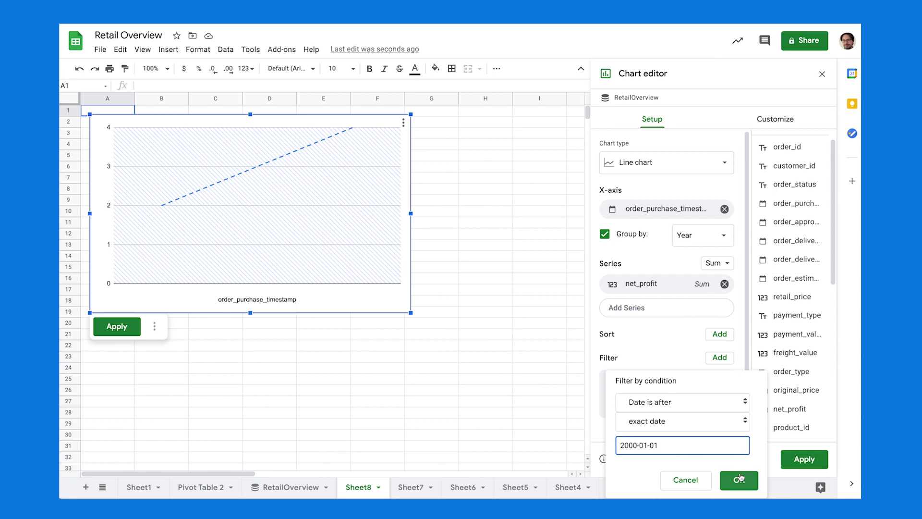
type("1")
left_click(739, 480)
Add an order_type filter where text is exactly 'web', then apply the chart.
left_click(719, 357)
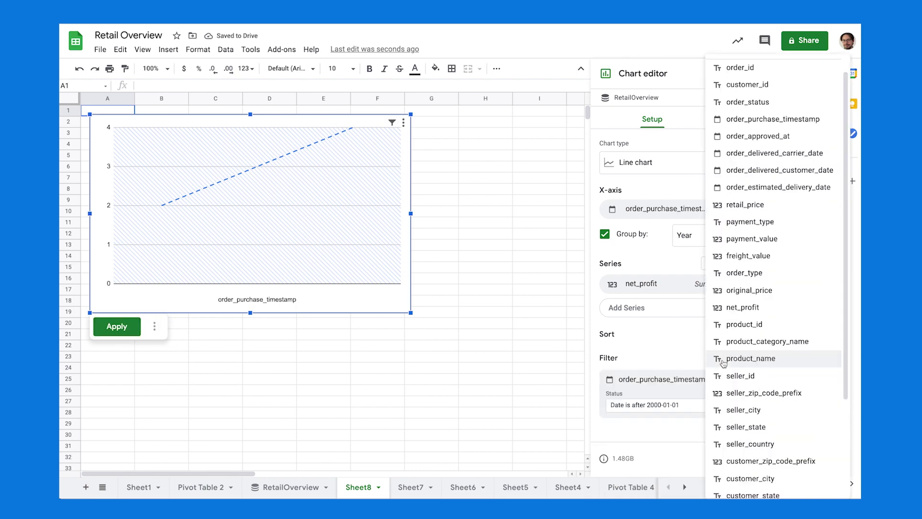
scroll(768, 331, "down", 2)
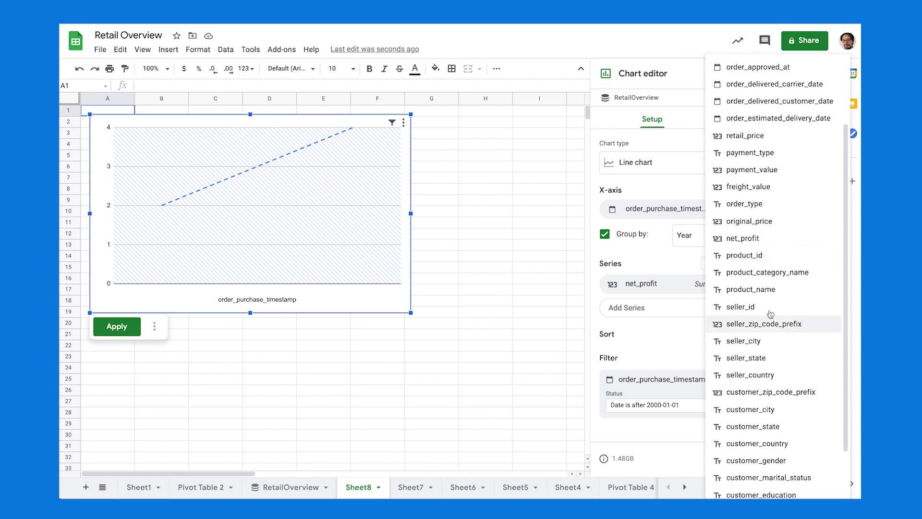
left_click(753, 202)
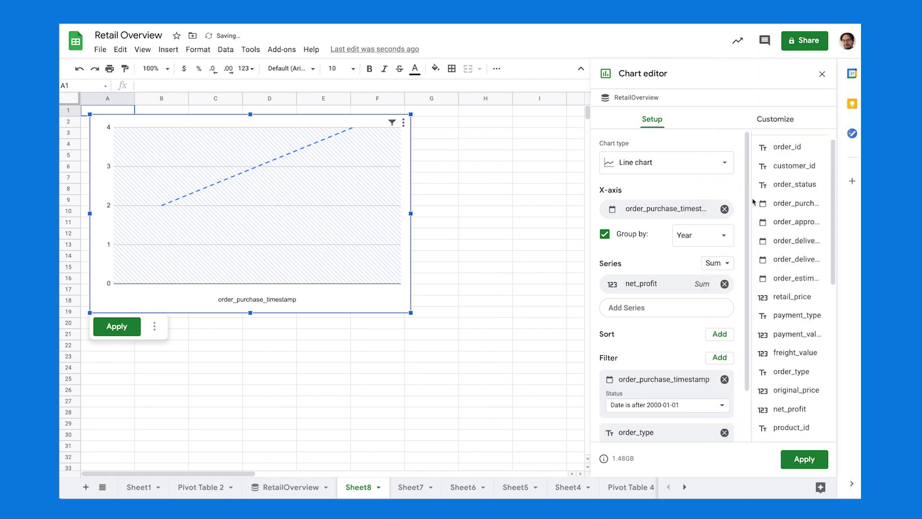
scroll(687, 405, "down", 1)
left_click(682, 399)
left_click(677, 423)
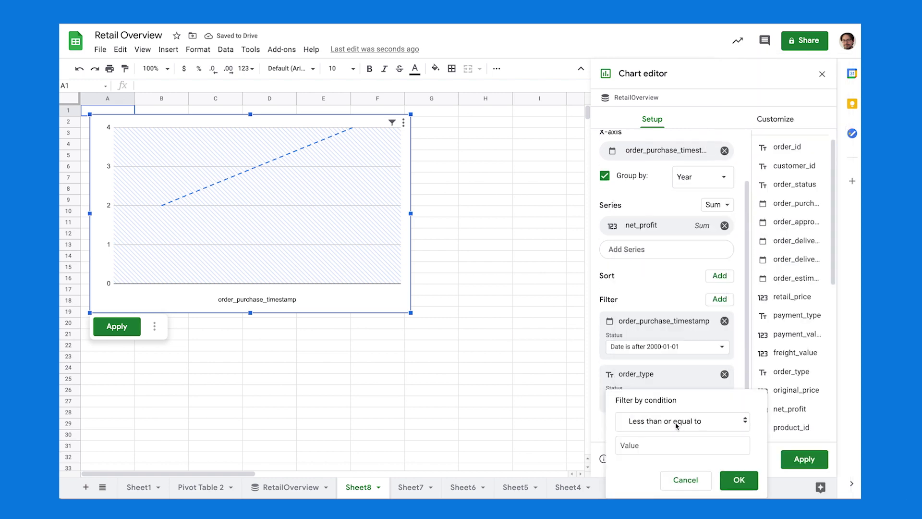
left_click(679, 422)
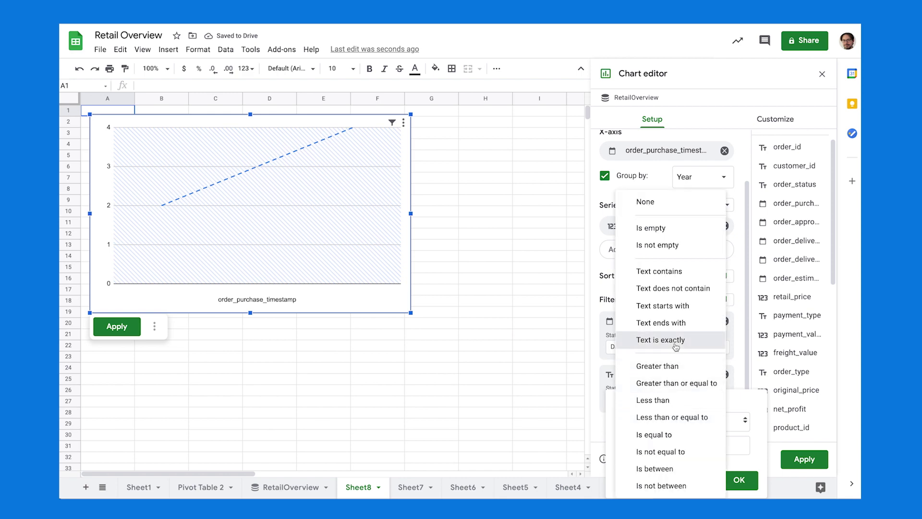
left_click(634, 340)
type("web")
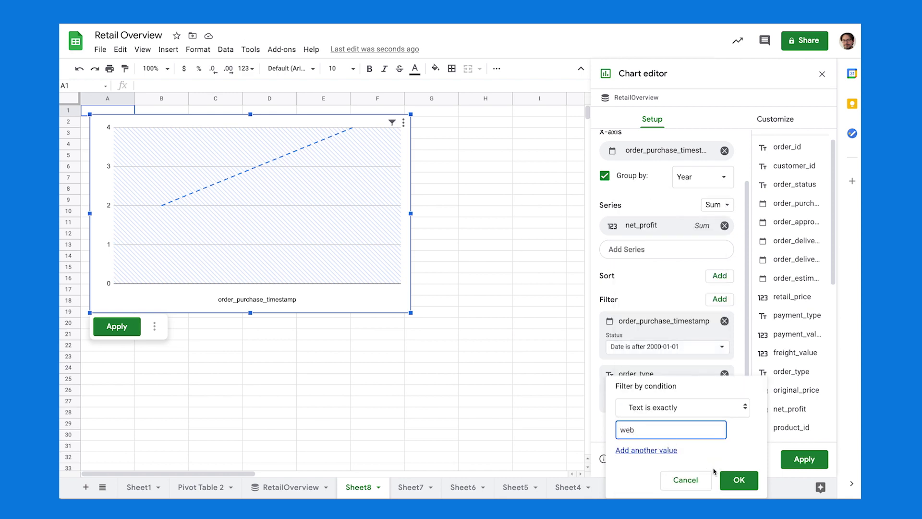
left_click(739, 480)
left_click(118, 331)
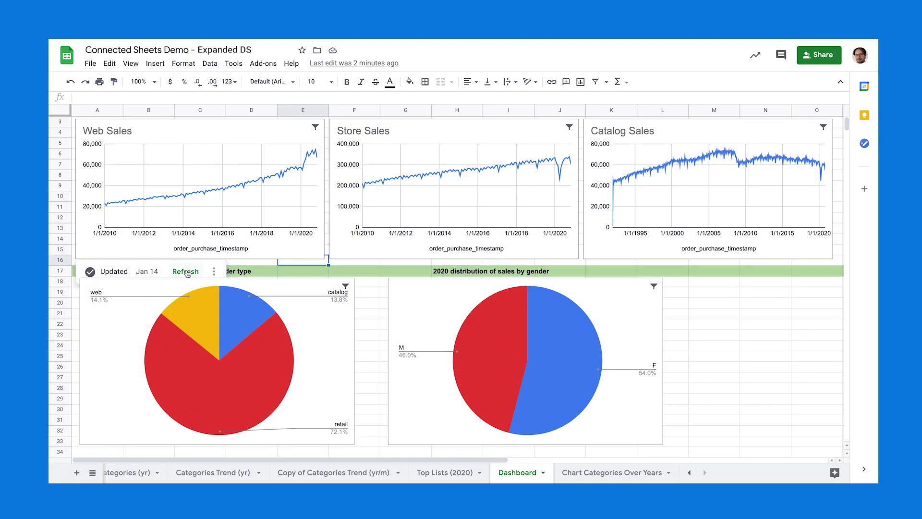
Refresh the Web, Store and Catalog Sales charts plus the order-type and gender pie charts.
left_click(187, 272)
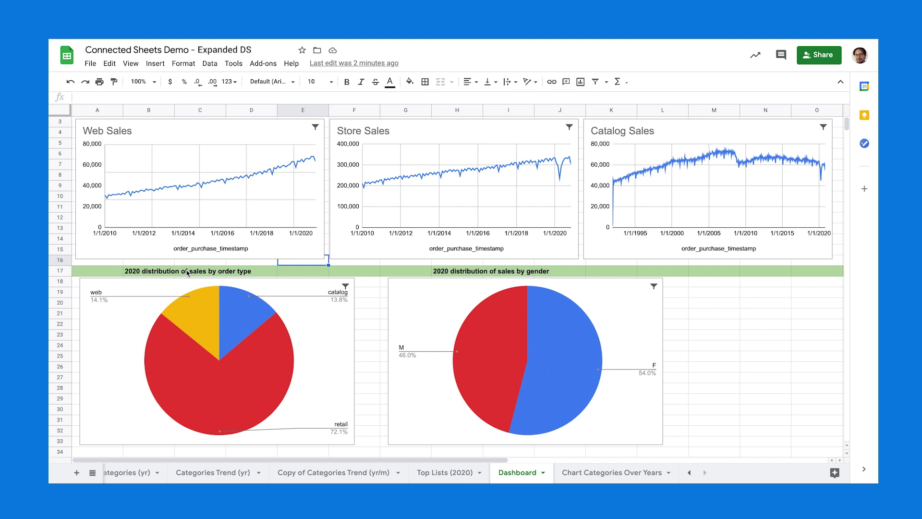
mouse_move(351, 248)
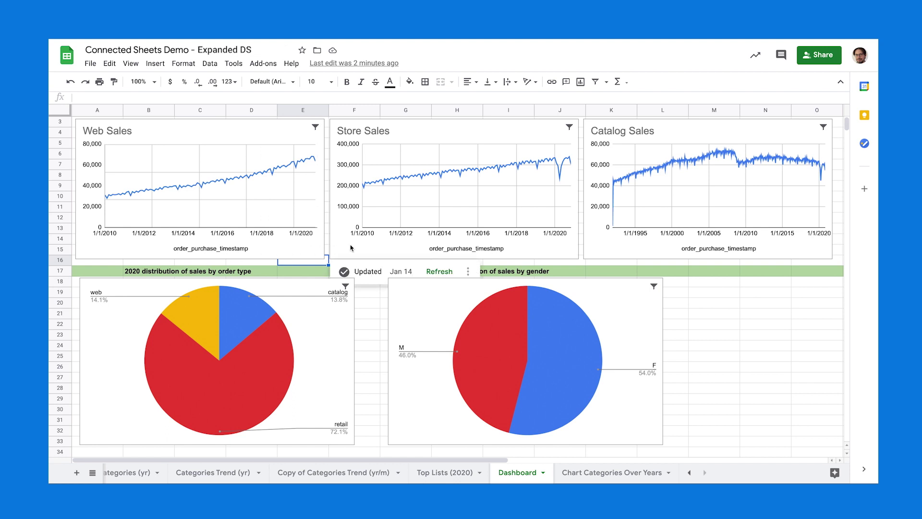
left_click(431, 270)
mouse_move(625, 251)
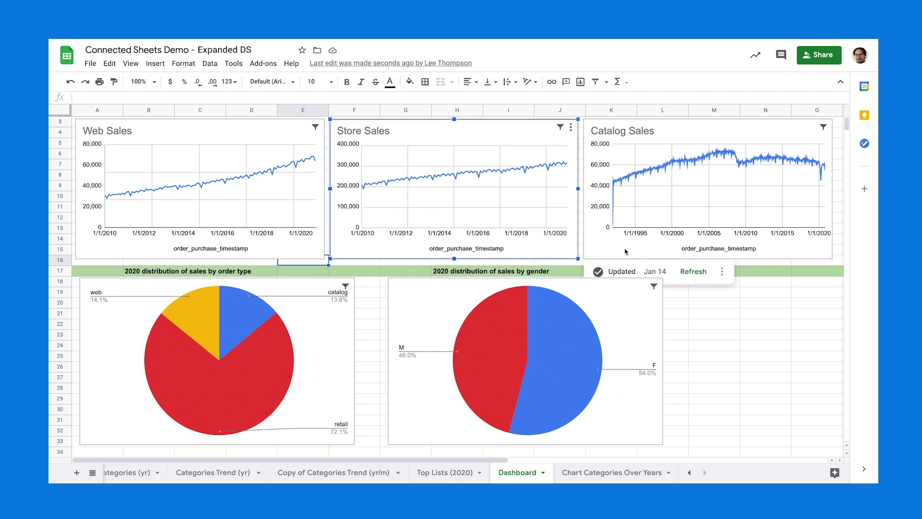
left_click(693, 272)
mouse_move(330, 326)
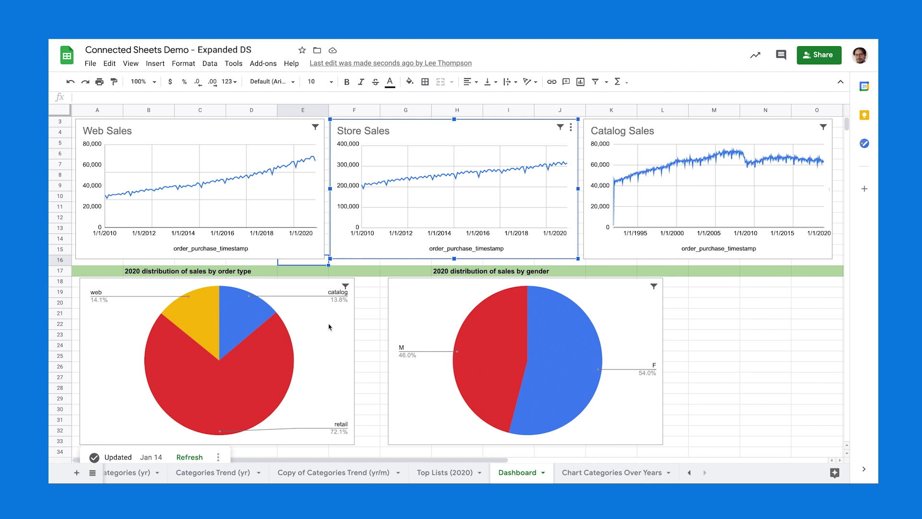
left_click(191, 457)
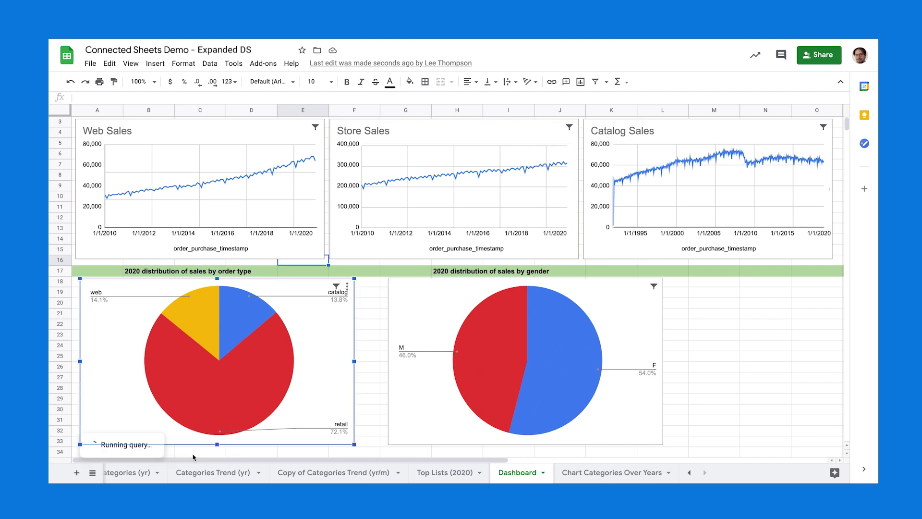
mouse_move(458, 404)
left_click(496, 454)
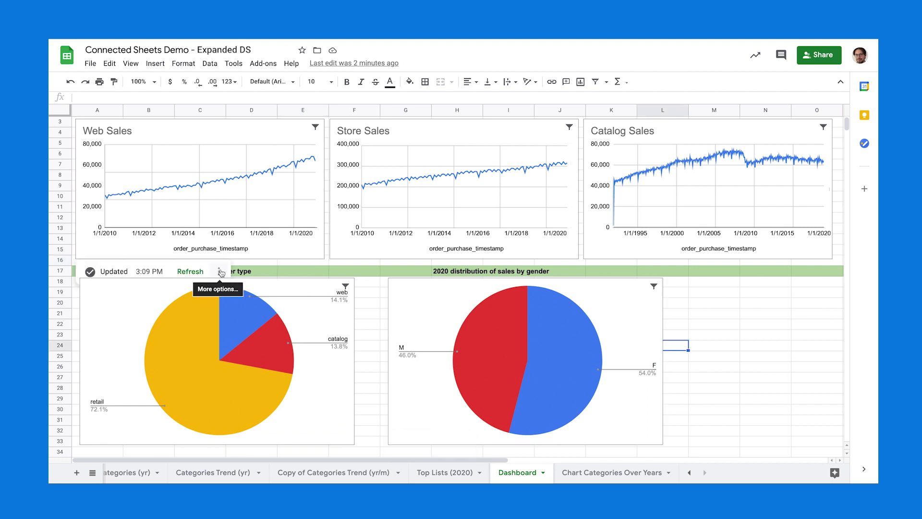
Set up a scheduled refresh every week on Monday, 5:00 PM - 9:00 PM.
left_click(220, 272)
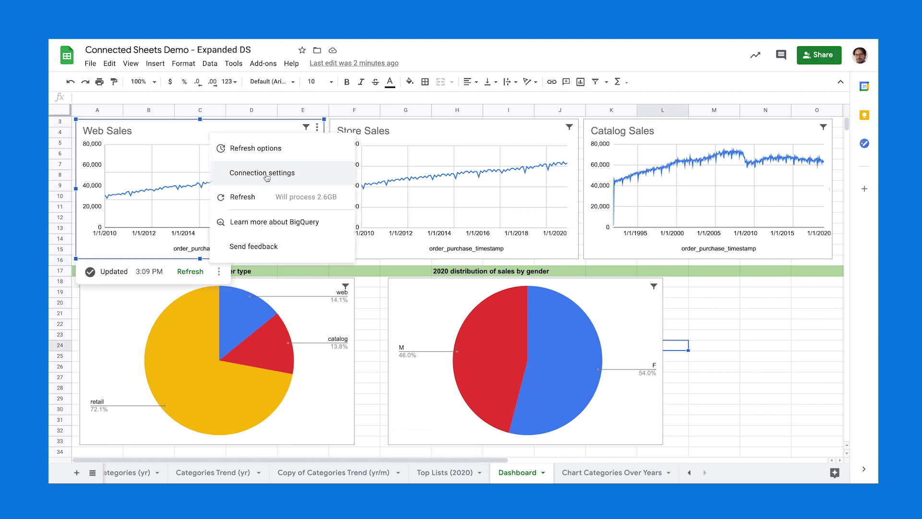
left_click(267, 150)
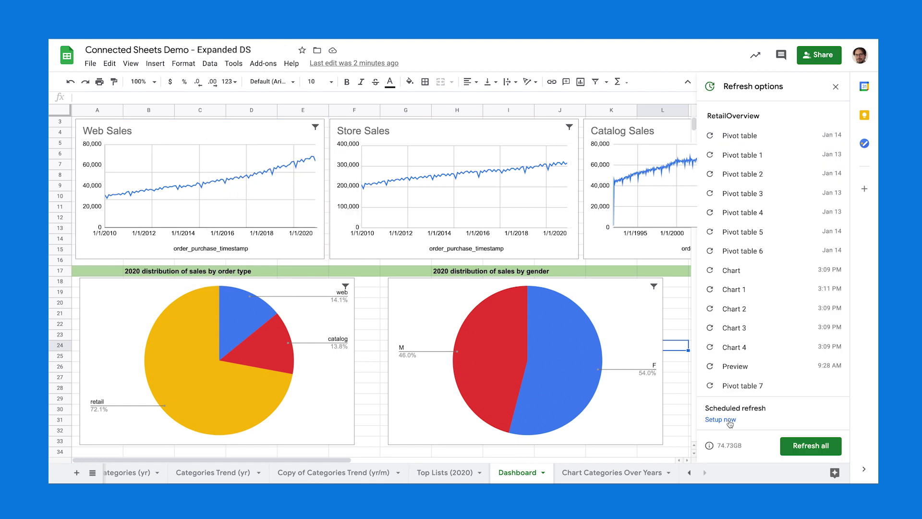
left_click(730, 420)
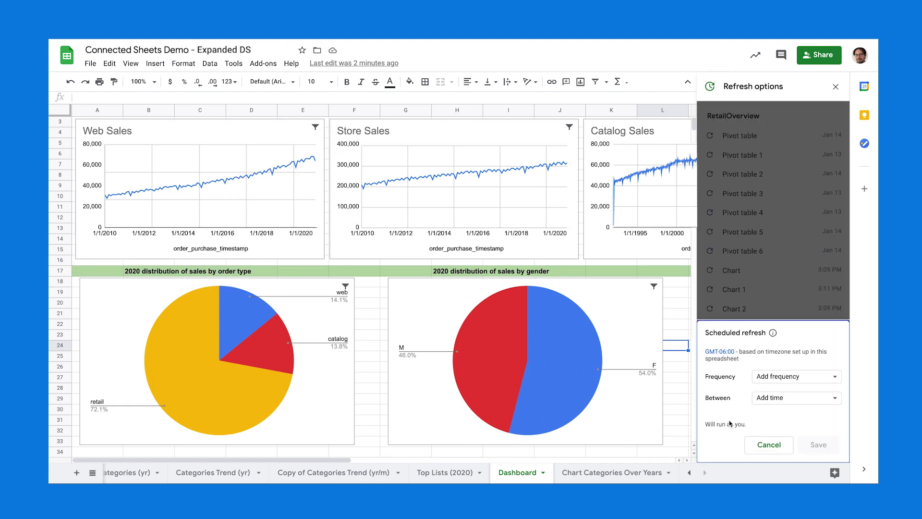
left_click(785, 378)
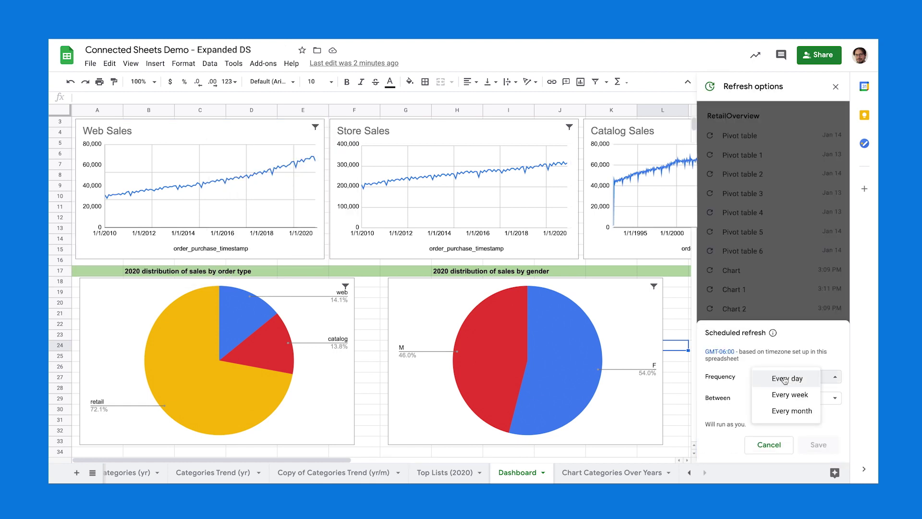
left_click(791, 395)
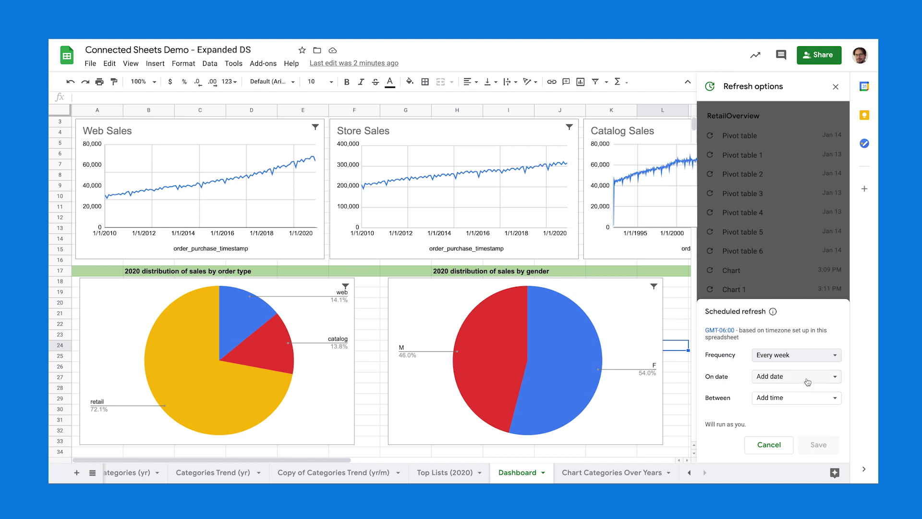
left_click(822, 376)
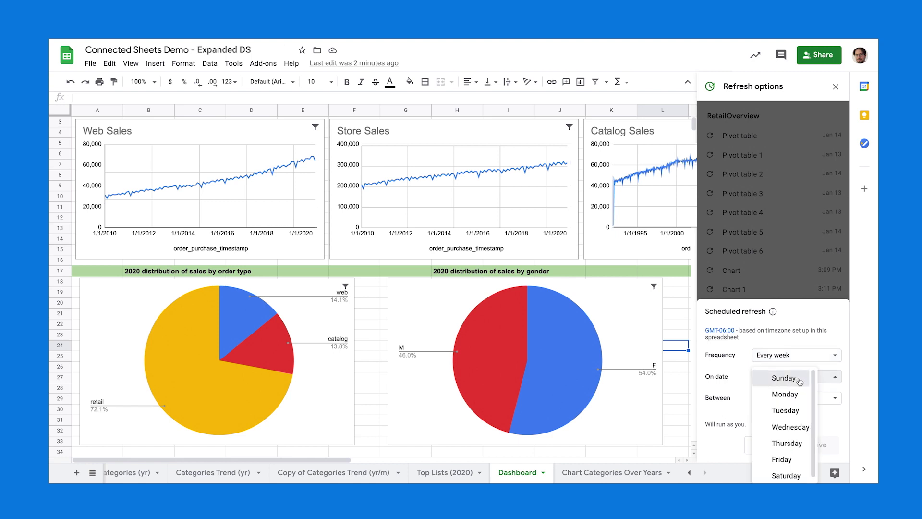
left_click(802, 394)
left_click(814, 398)
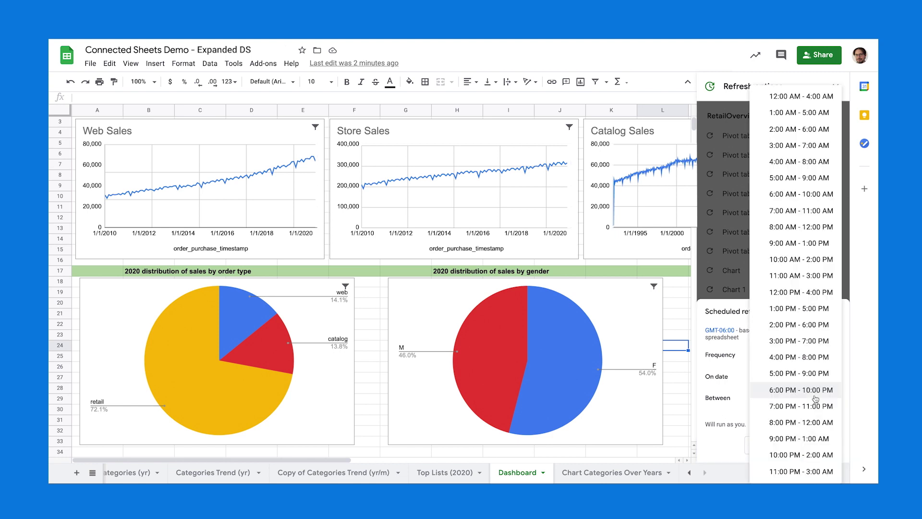
left_click(809, 373)
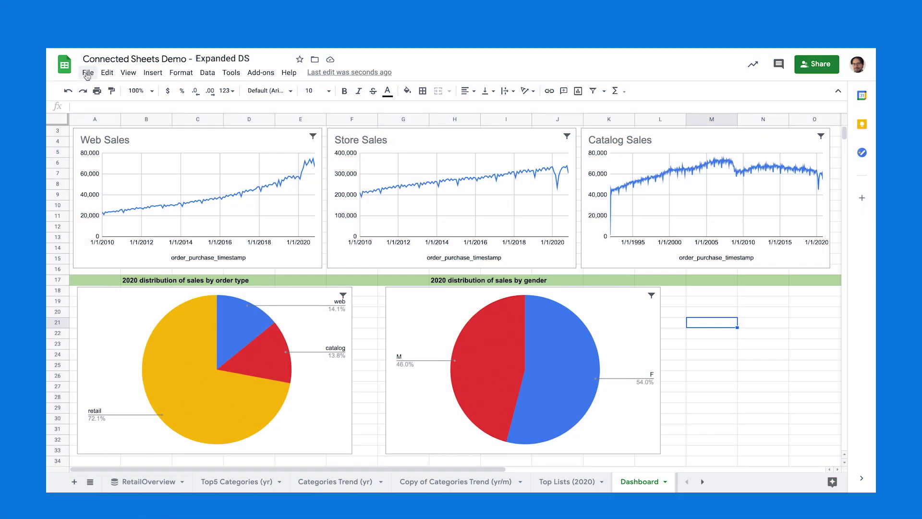
left_click(88, 73)
Add the colleague by name in Share and send the invite with 'I have great data and charts for you!'.
left_click(98, 91)
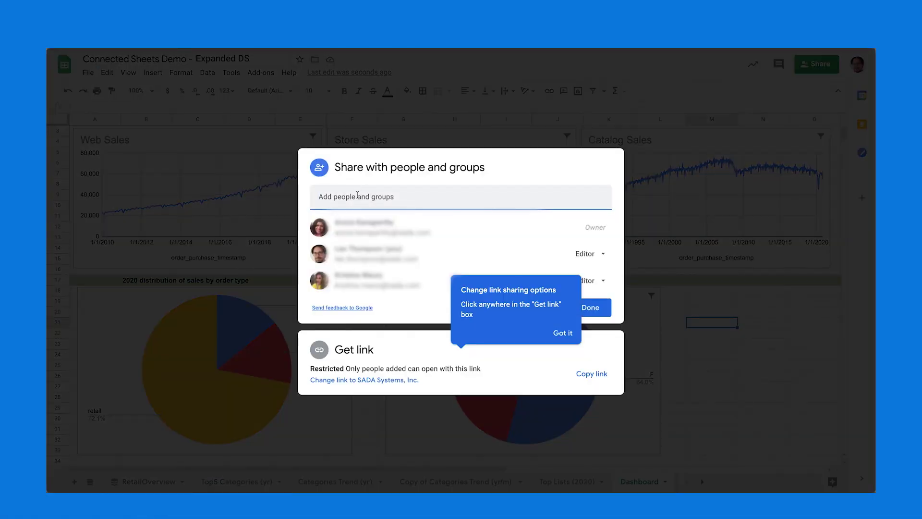
left_click(357, 196)
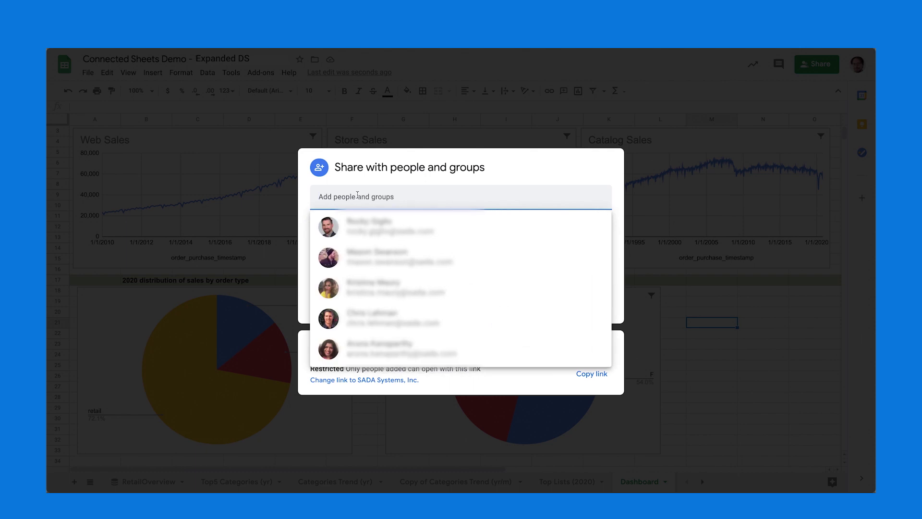
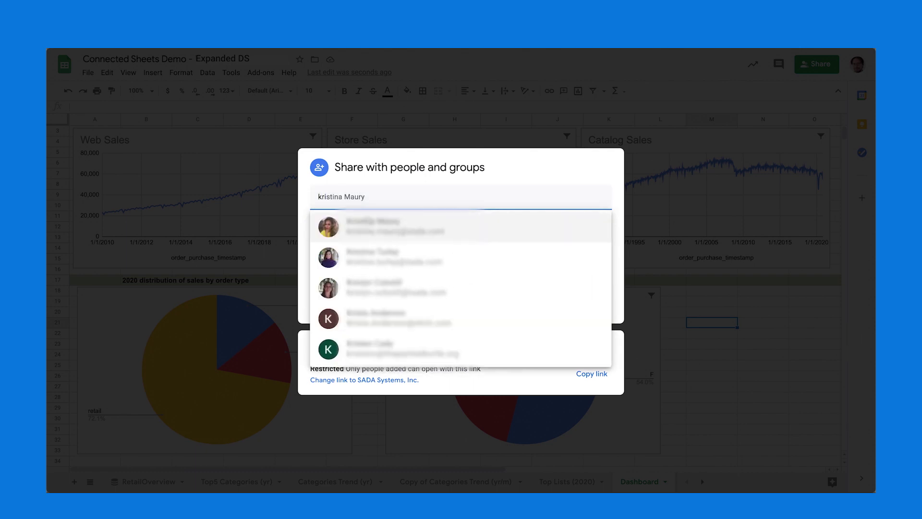
key("Return")
type("I have great data and")
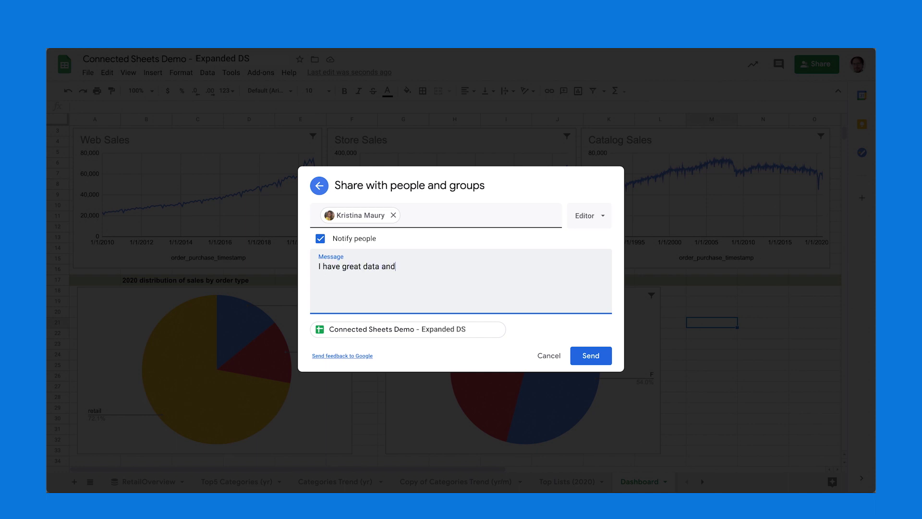
type(" charts for you!")
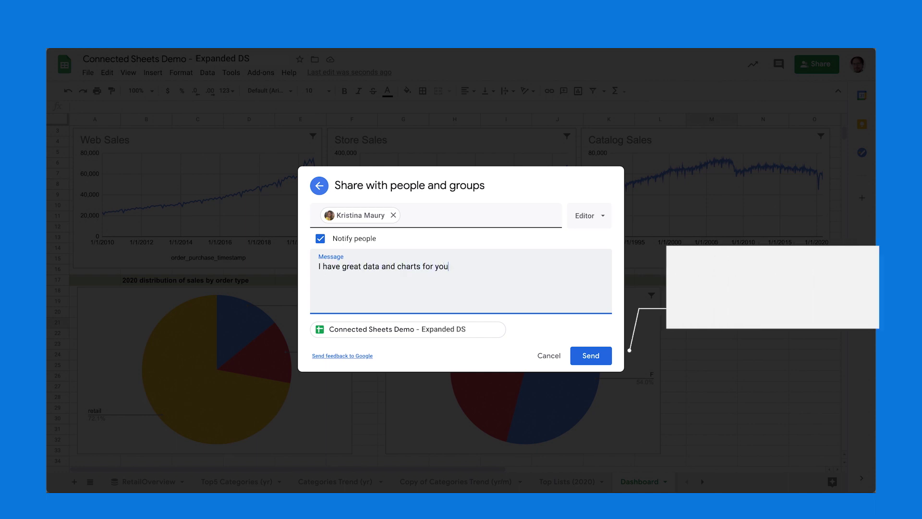
left_click(587, 355)
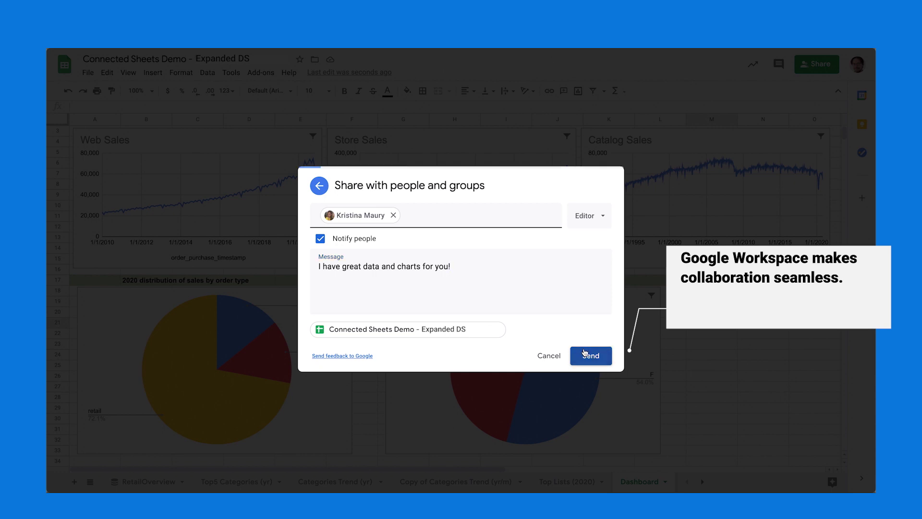